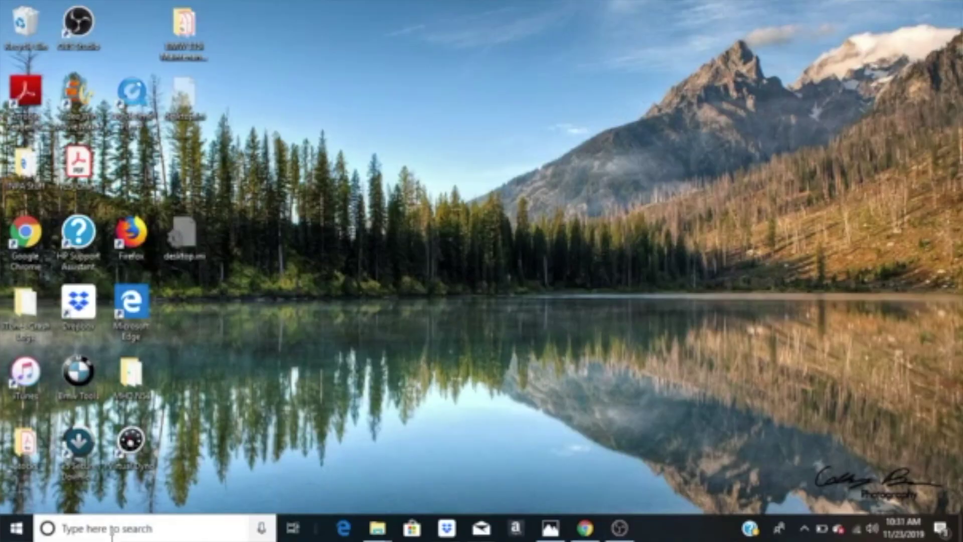
In Device Manager, check the advanced port settings of USB Serial Port (COM1)
{"action": "left_click", "coordinate": [112, 529]}
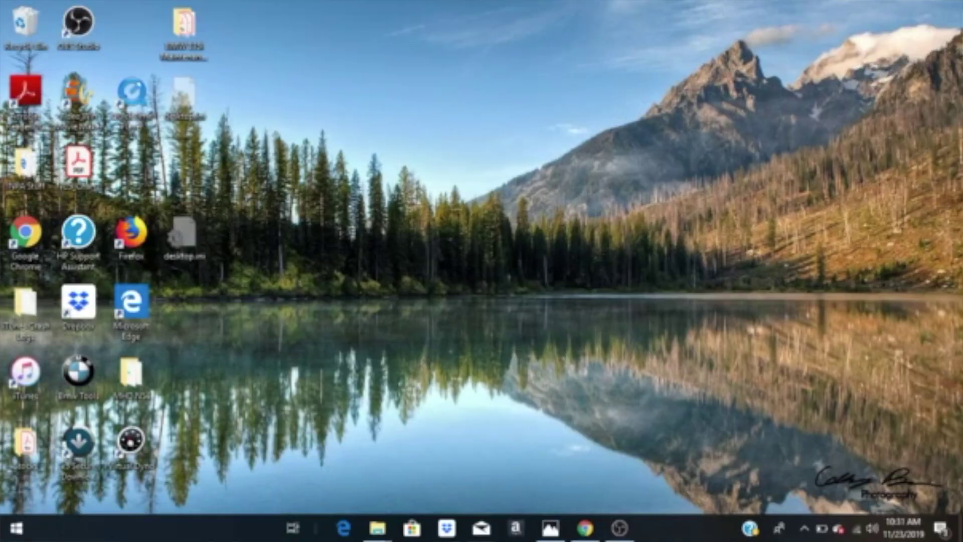
{"action": "type", "text": "d"}
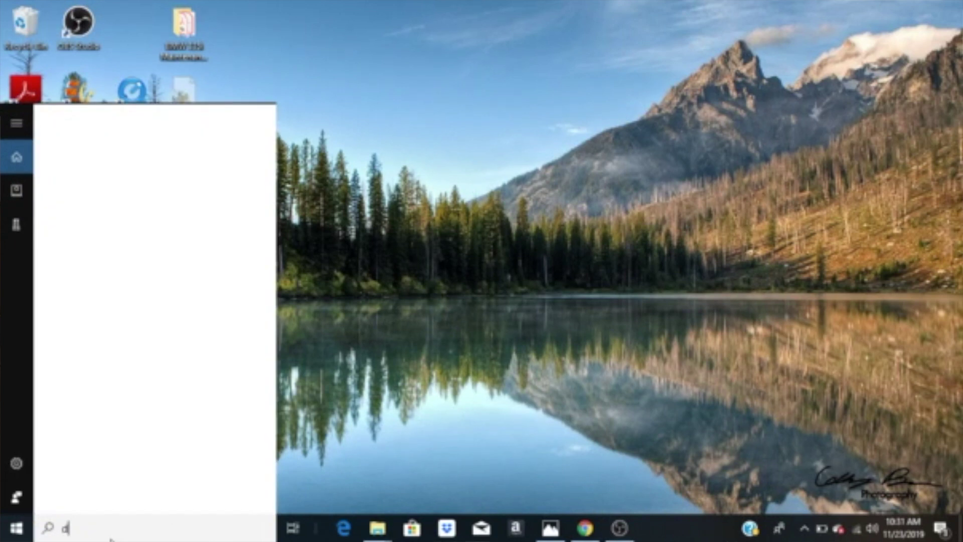
{"action": "type", "text": "evice manager"}
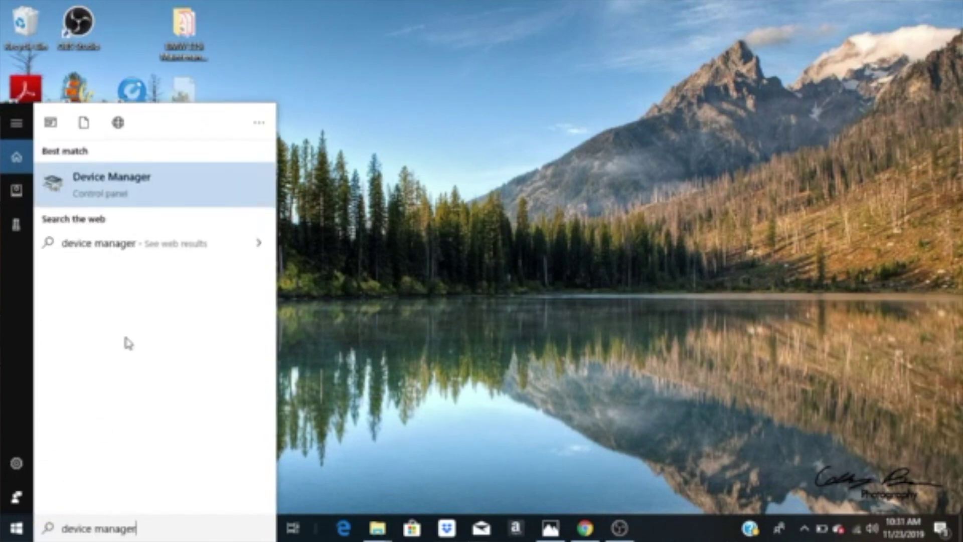
{"action": "left_click", "coordinate": [135, 200]}
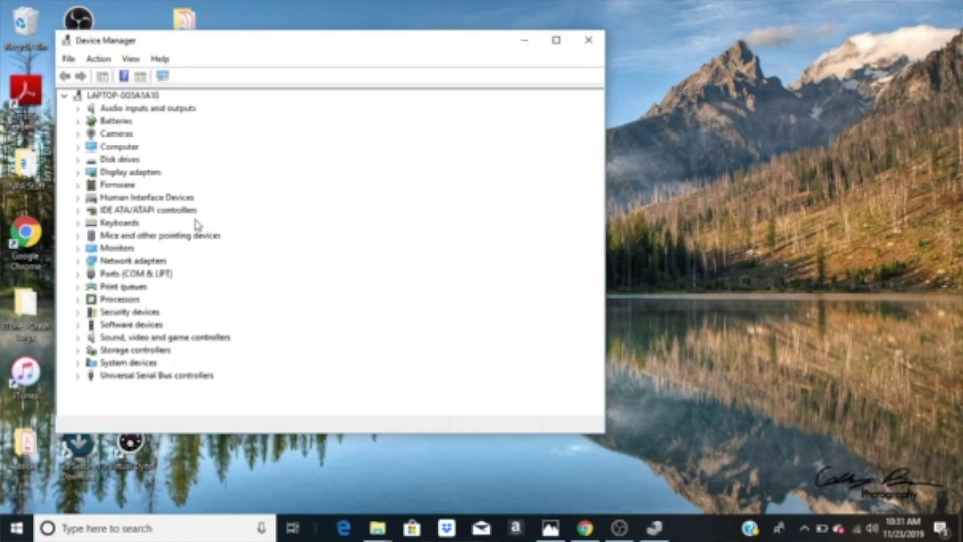
{"action": "left_click", "coordinate": [143, 274]}
{"action": "double_click", "coordinate": [144, 275]}
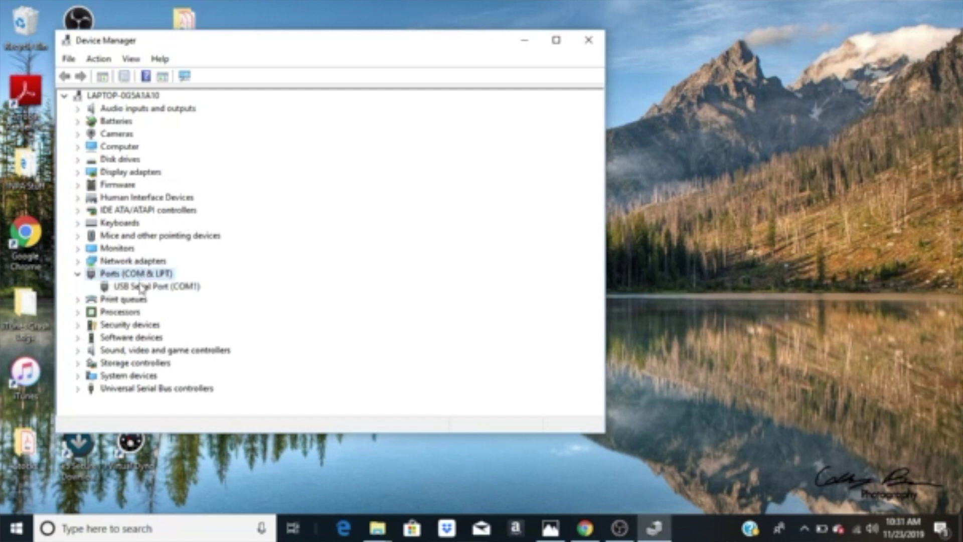
{"action": "double_click", "coordinate": [143, 287]}
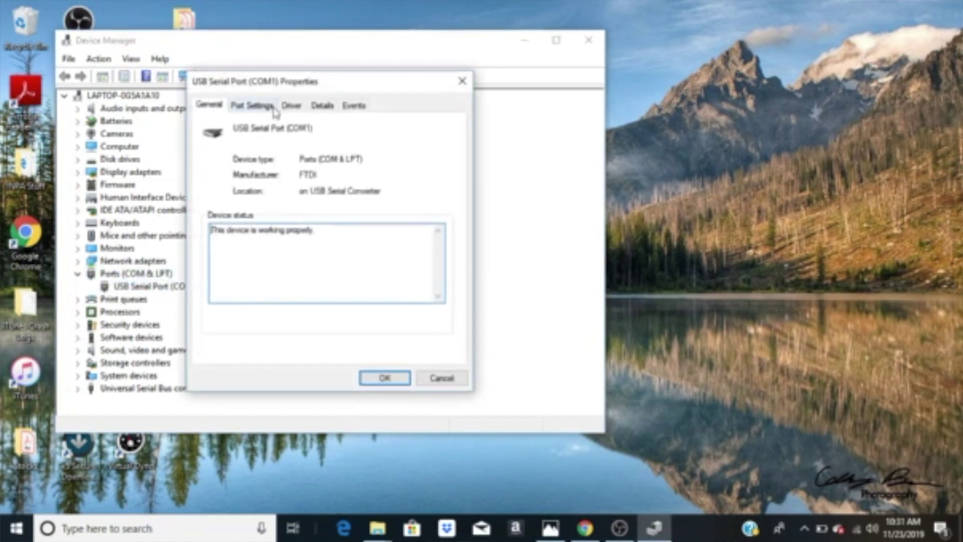
{"action": "left_click", "coordinate": [266, 106]}
{"action": "left_click", "coordinate": [369, 270]}
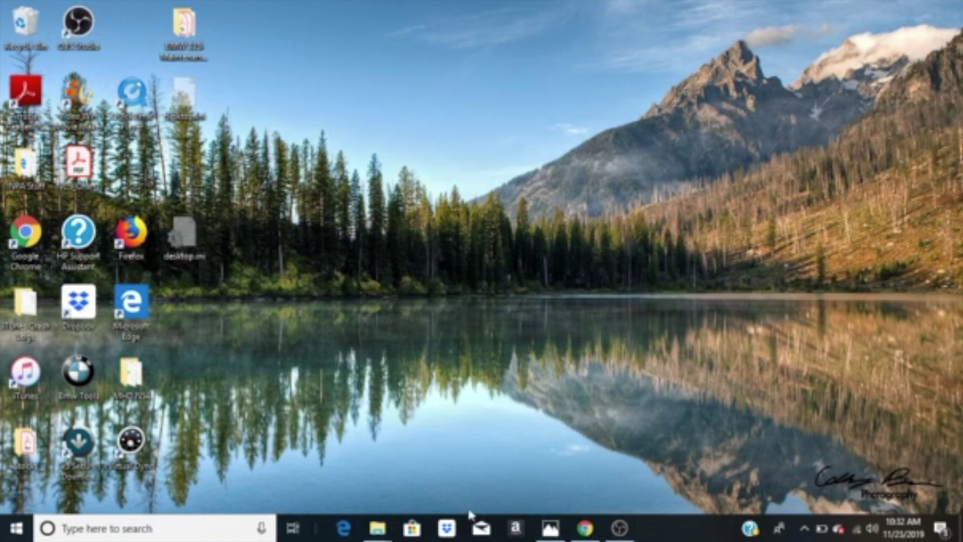
Launch INPA from the Bmw Tools folder window
{"action": "mouse_move", "coordinate": [378, 527]}
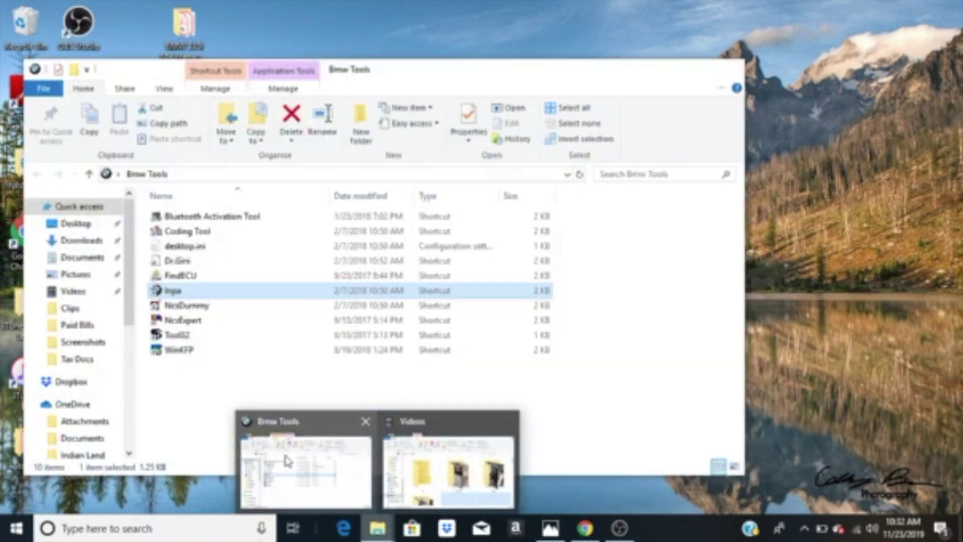
{"action": "left_click", "coordinate": [296, 464]}
{"action": "double_click", "coordinate": [164, 291]}
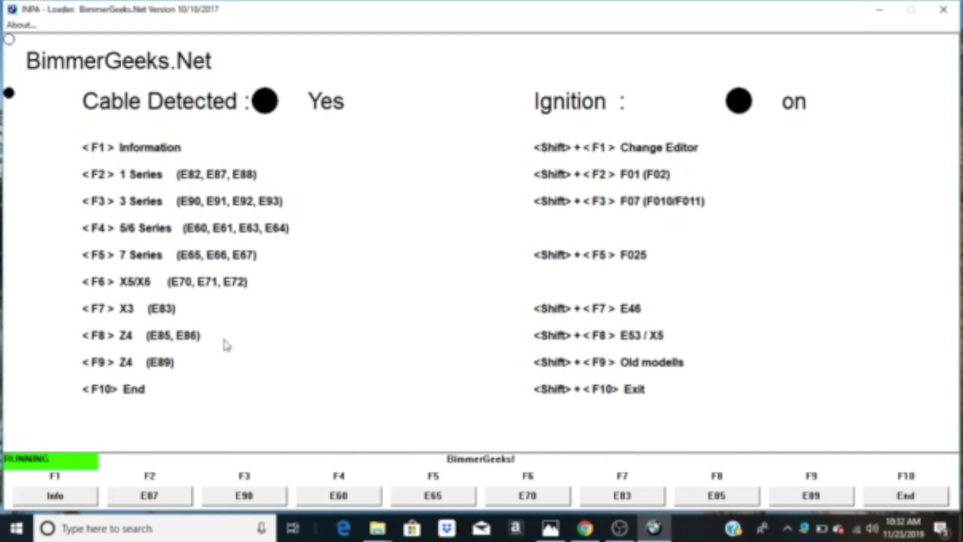
Load the MSD80/MSD81 script from the E90 Engine script list
{"action": "left_click", "coordinate": [256, 499]}
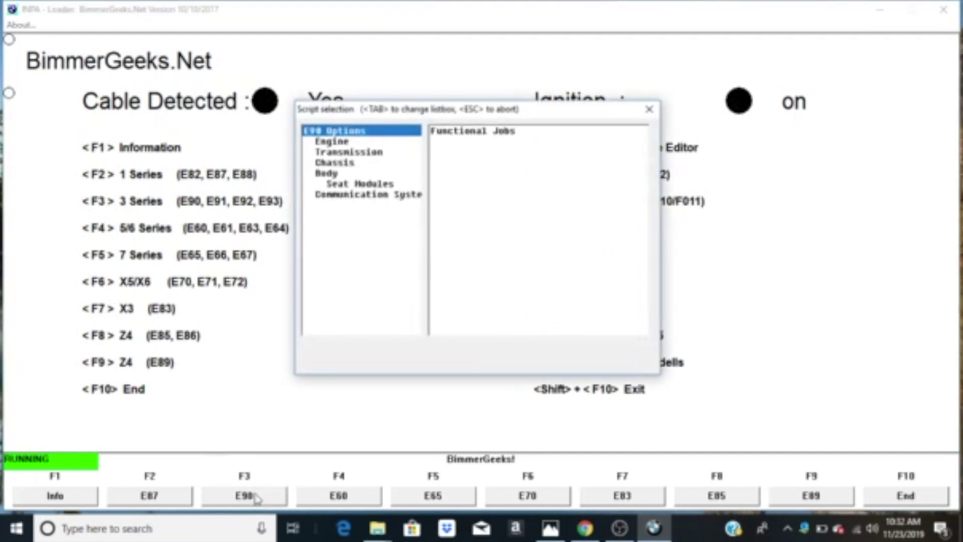
{"action": "left_click", "coordinate": [331, 143]}
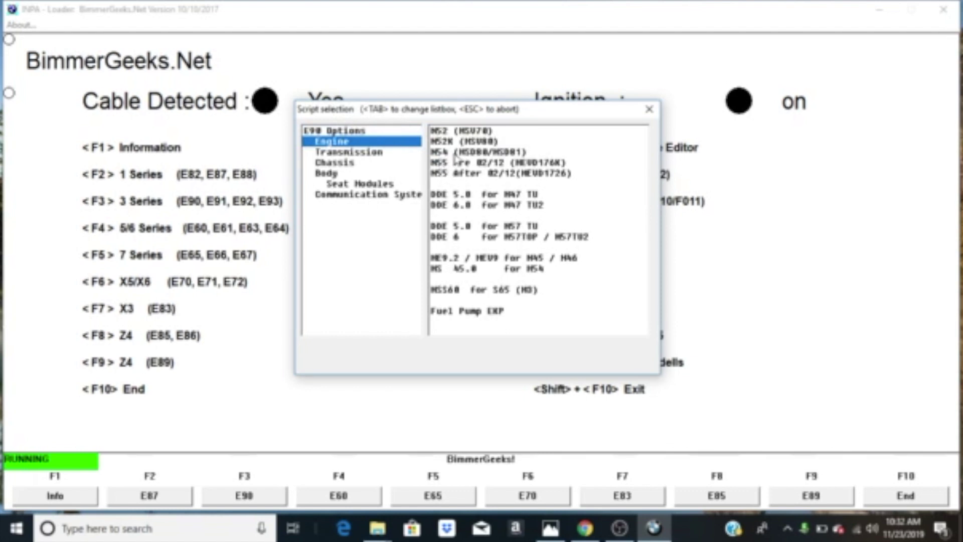
{"action": "double_click", "coordinate": [455, 153]}
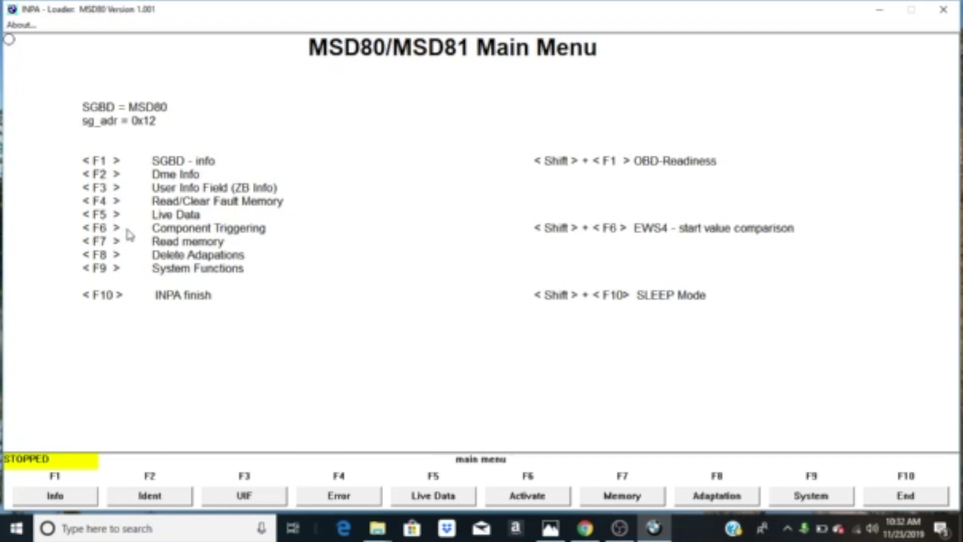
Open the EKP fuel pump test under Component Triggering, Activate 1
{"action": "key", "text": "F6"}
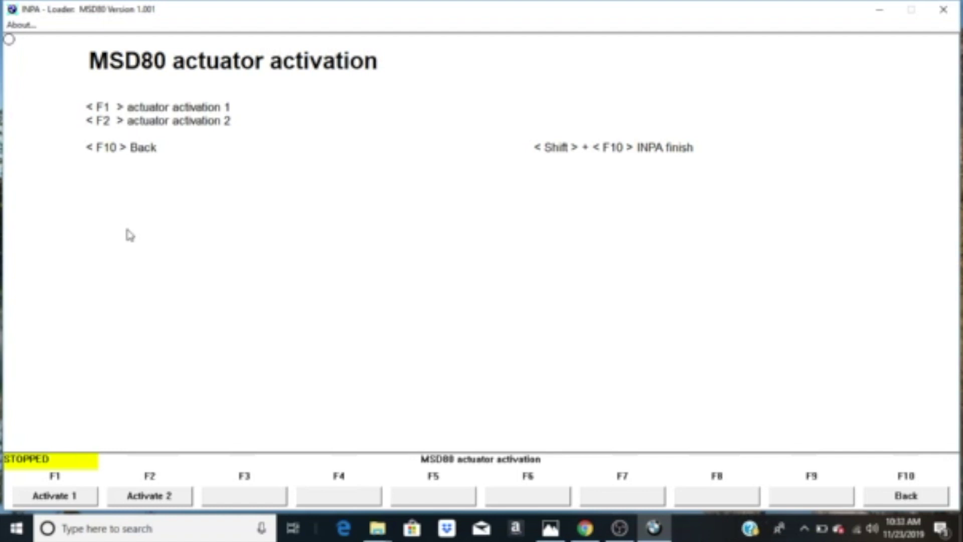
{"action": "left_click", "coordinate": [54, 497]}
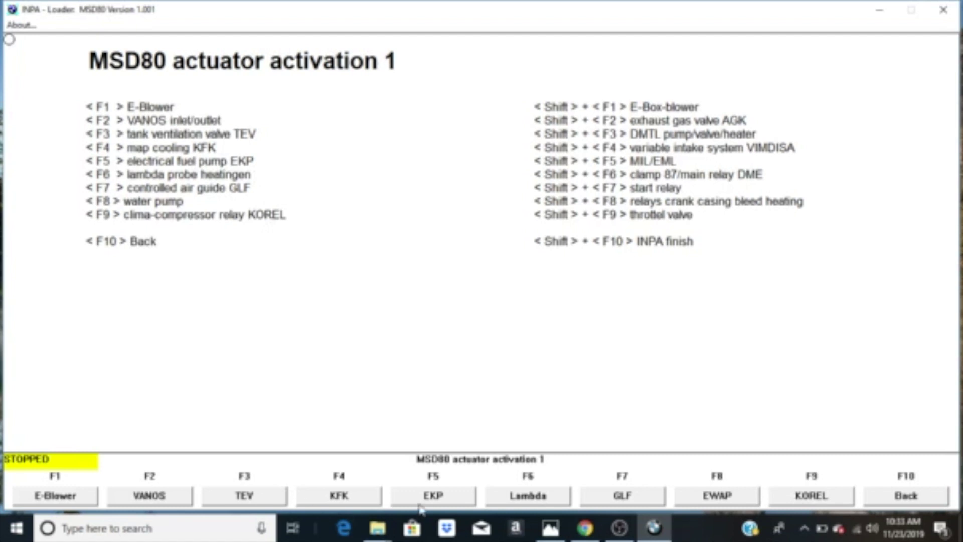
{"action": "left_click", "coordinate": [424, 502]}
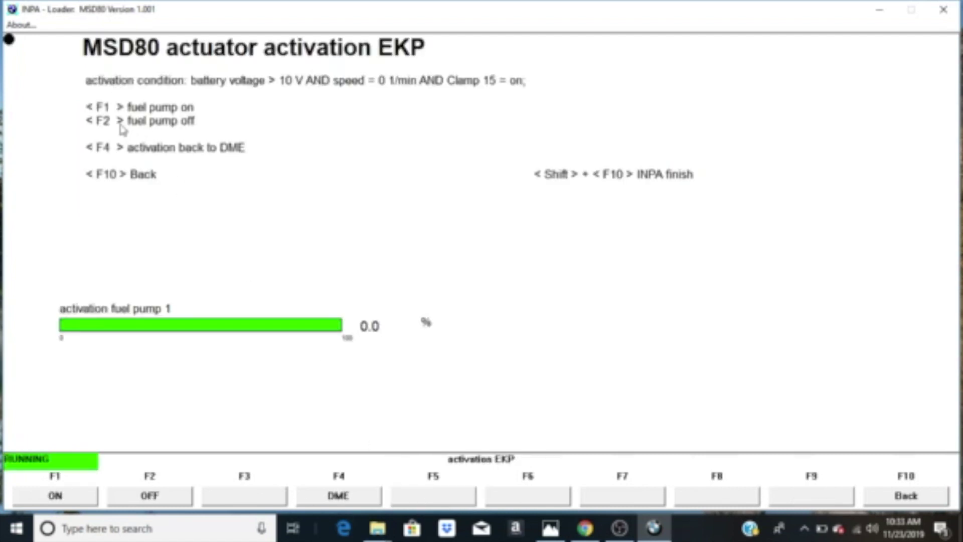
{"action": "left_click", "coordinate": [63, 498]}
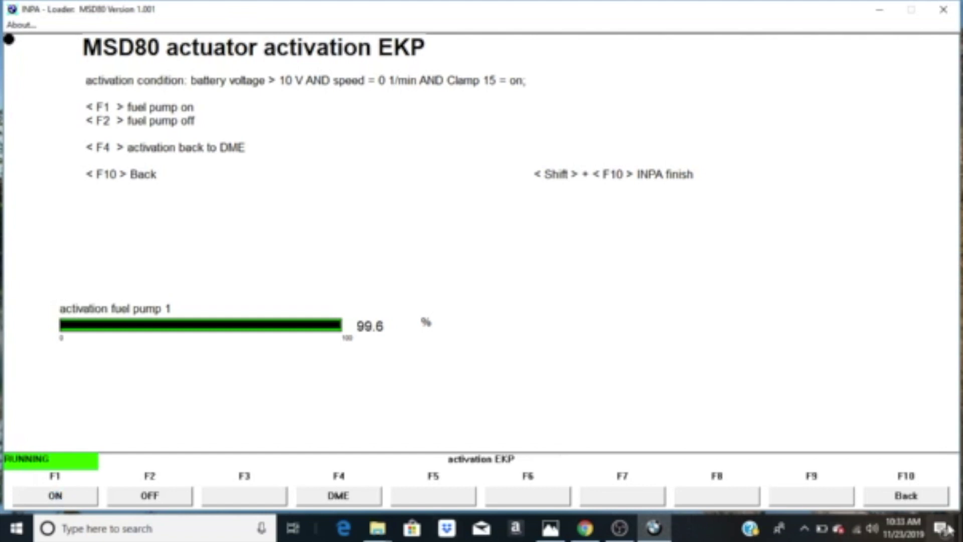
{"action": "left_click", "coordinate": [932, 504]}
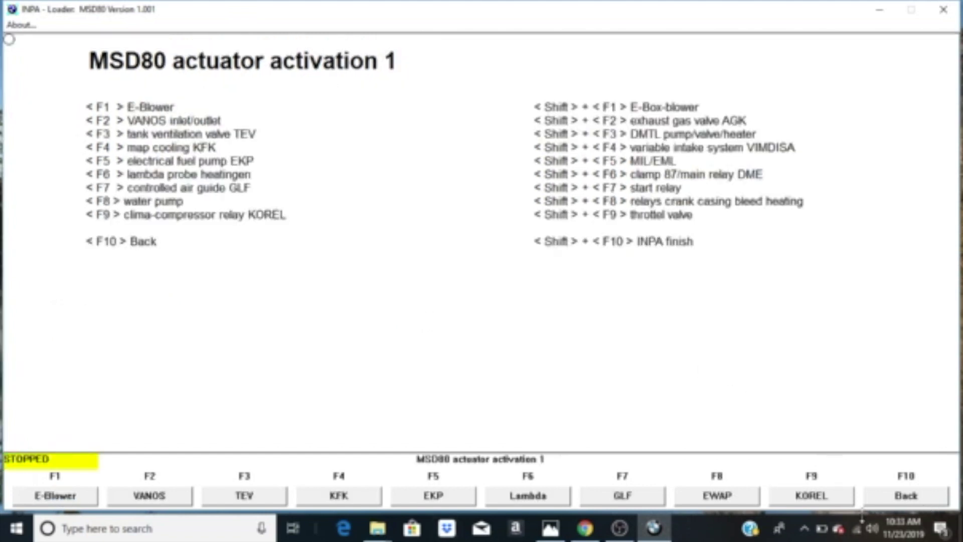
{"action": "left_click", "coordinate": [884, 503]}
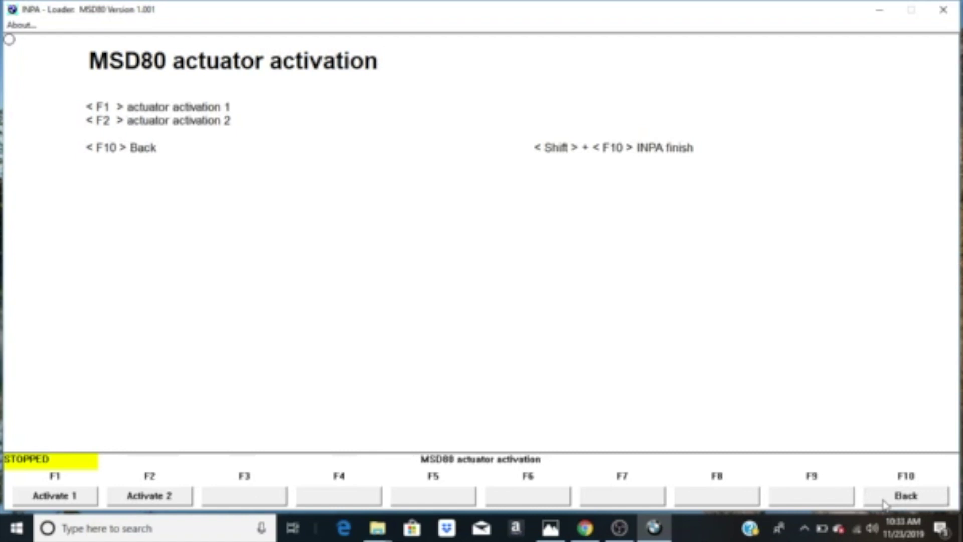
{"action": "key", "text": "F2"}
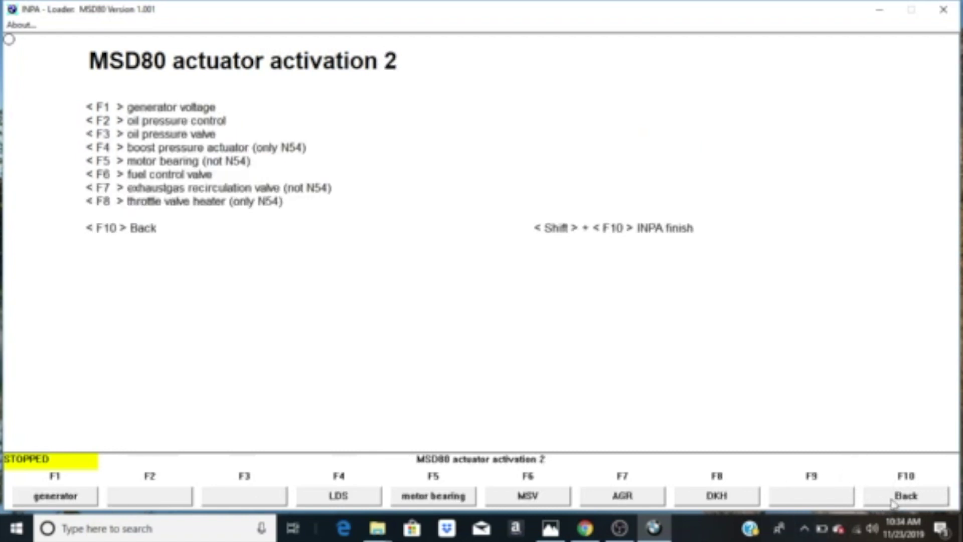
{"action": "left_click", "coordinate": [892, 502]}
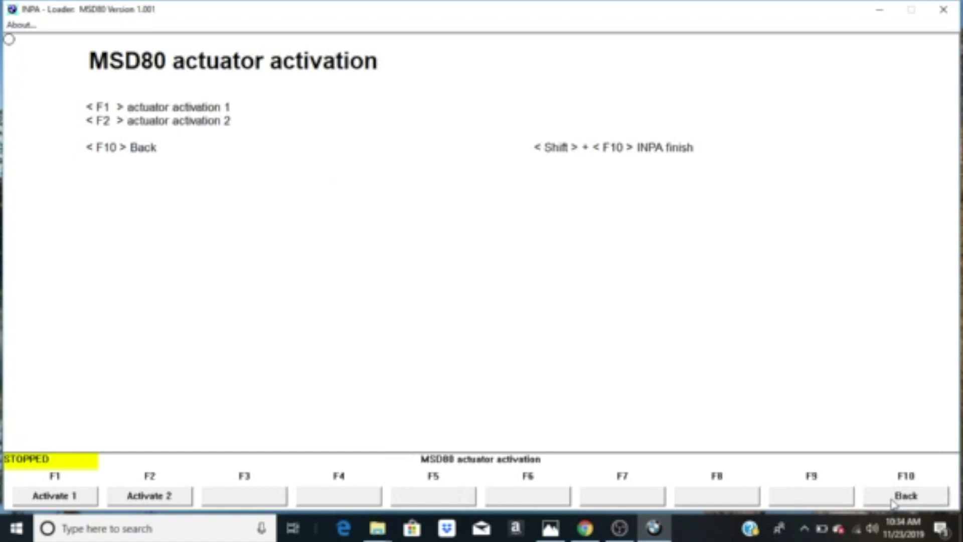
{"action": "key", "text": "F1"}
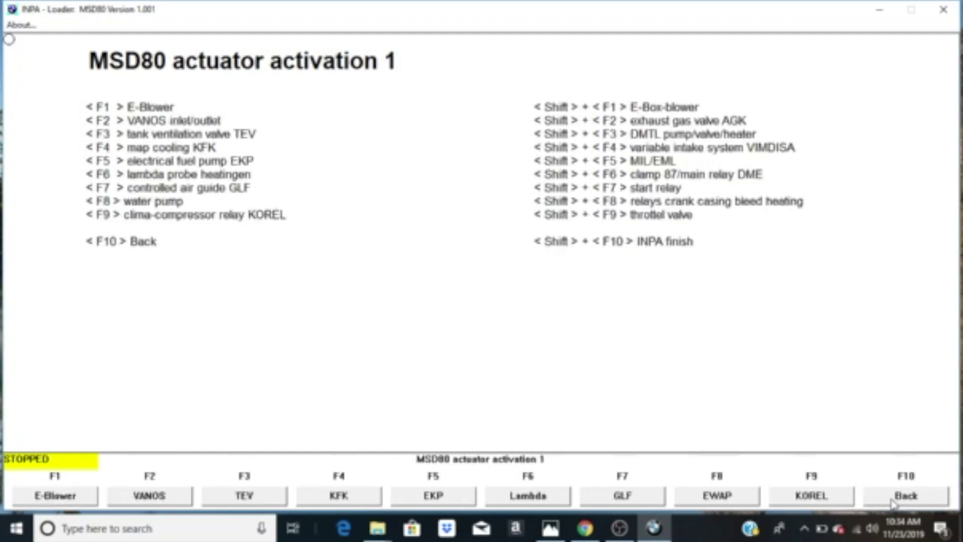
Run fuel pump 1 to 99.6% in the EKP test, then open the actuator activation 2 list
{"action": "key", "text": "F5"}
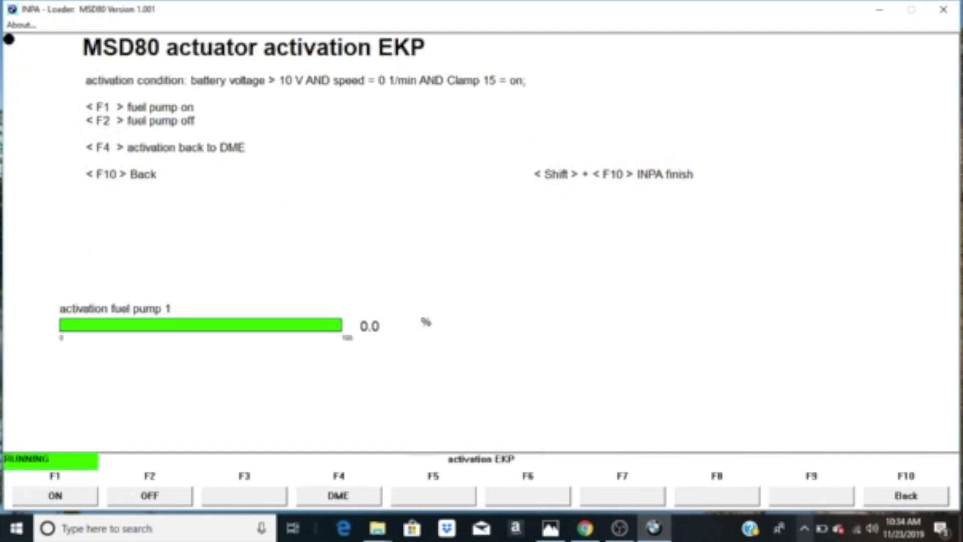
{"action": "left_click", "coordinate": [55, 497]}
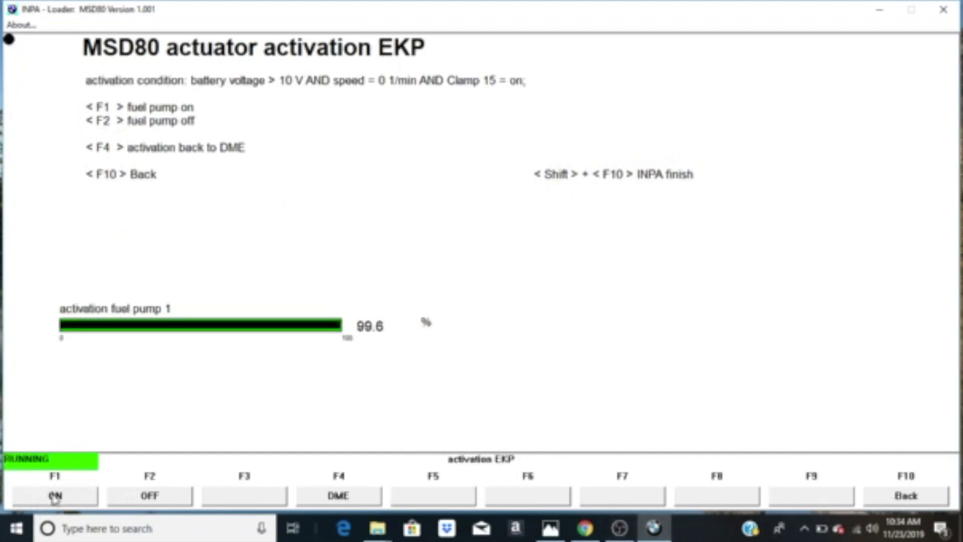
{"action": "left_click", "coordinate": [895, 505]}
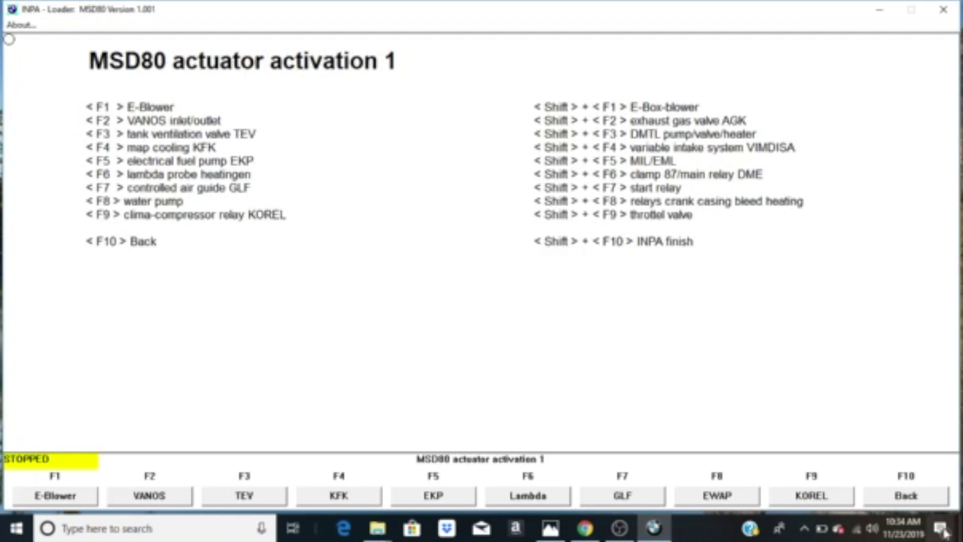
{"action": "left_click", "coordinate": [911, 499]}
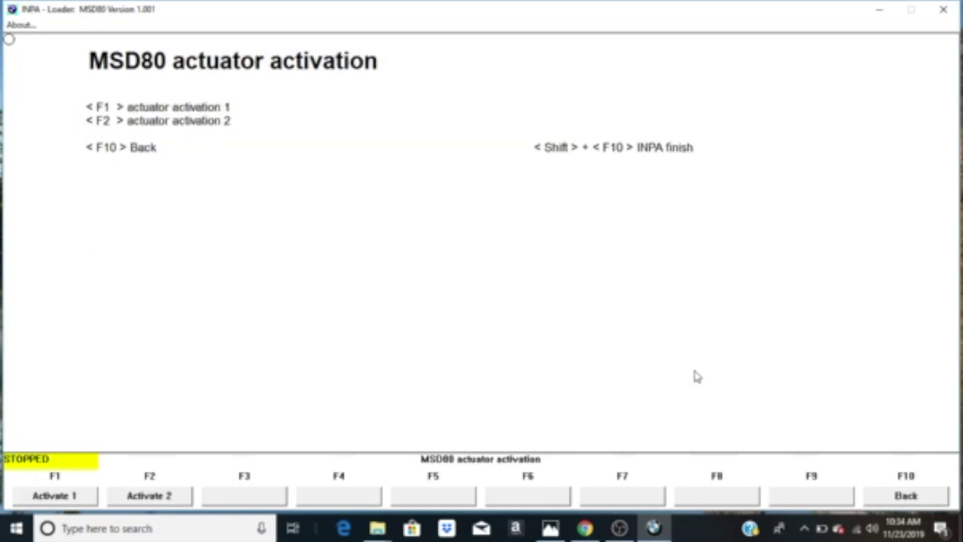
{"action": "key", "text": "F2"}
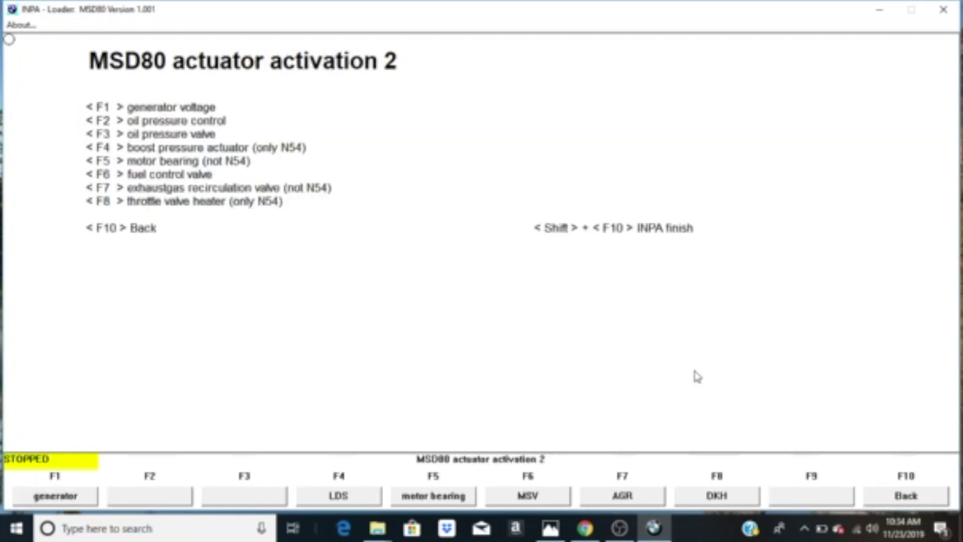
{"action": "key", "text": "F6"}
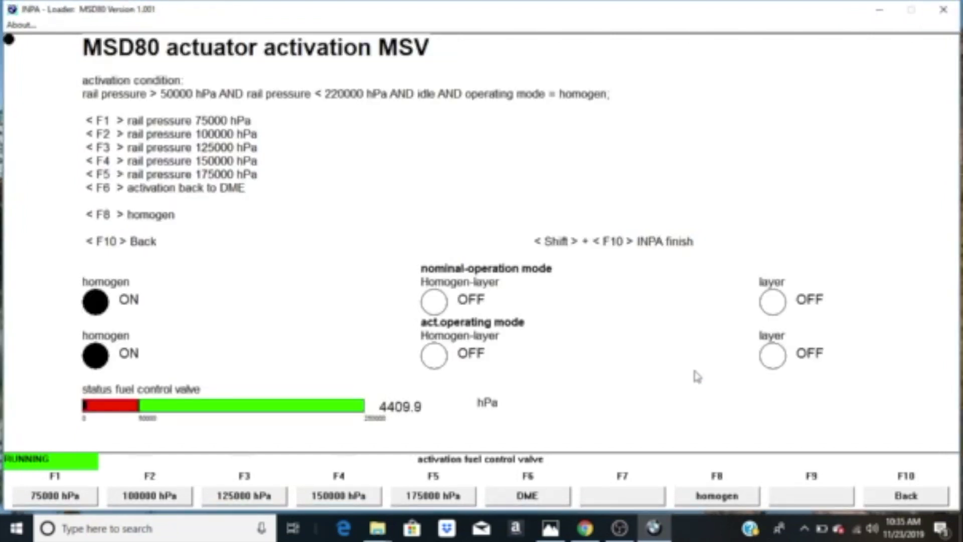
{"action": "left_click", "coordinate": [929, 496]}
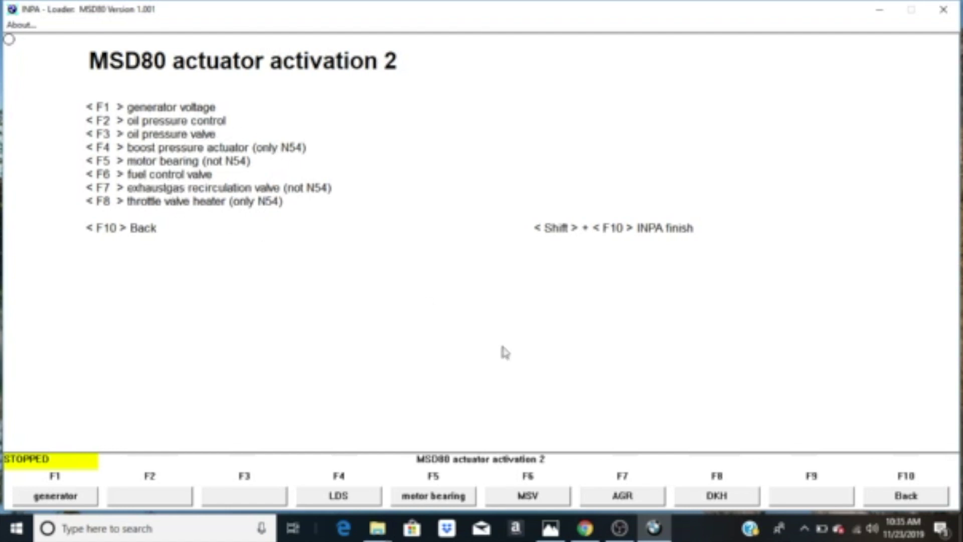
Go back to the main actuator menu and open the actuator activation 1 list
{"action": "left_click", "coordinate": [911, 505]}
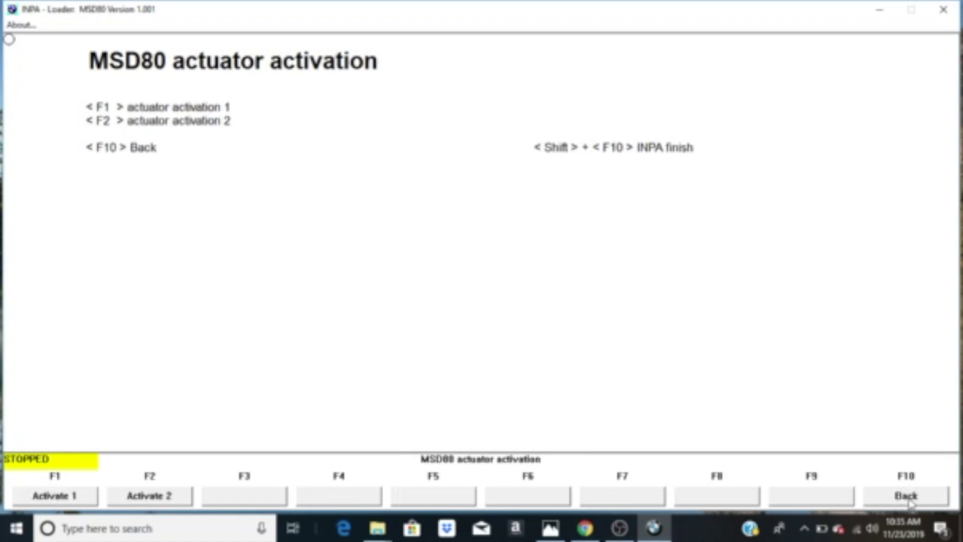
{"action": "key", "text": "F1"}
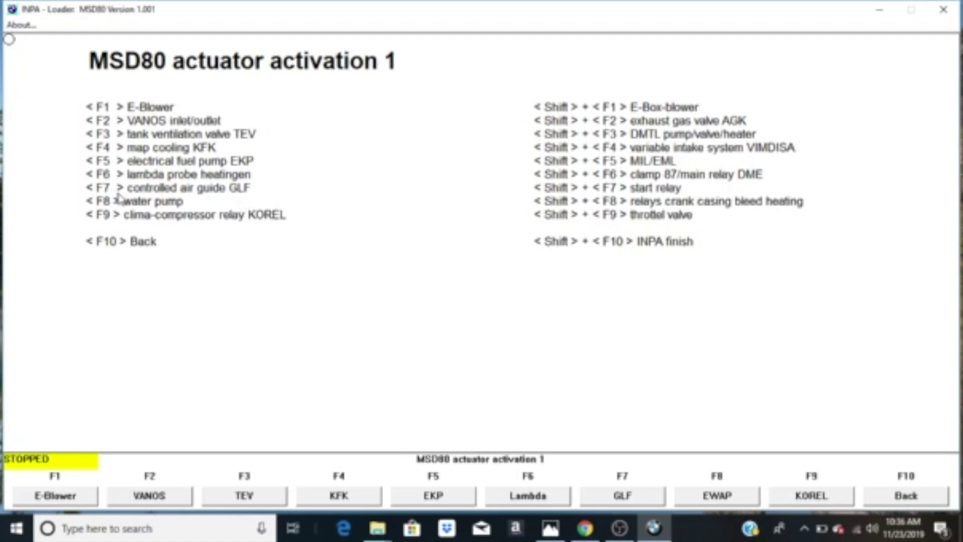
{"action": "key", "text": "F8"}
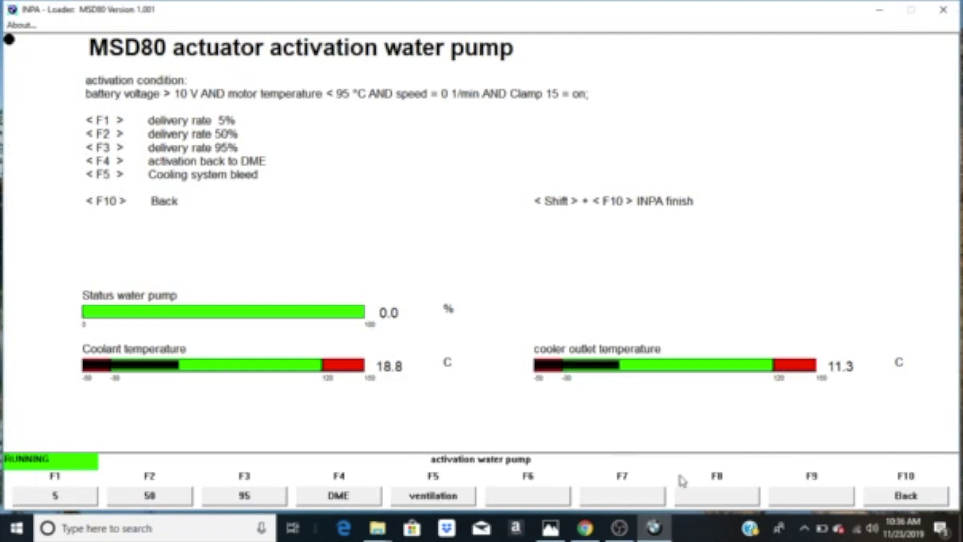
{"action": "left_click", "coordinate": [913, 497]}
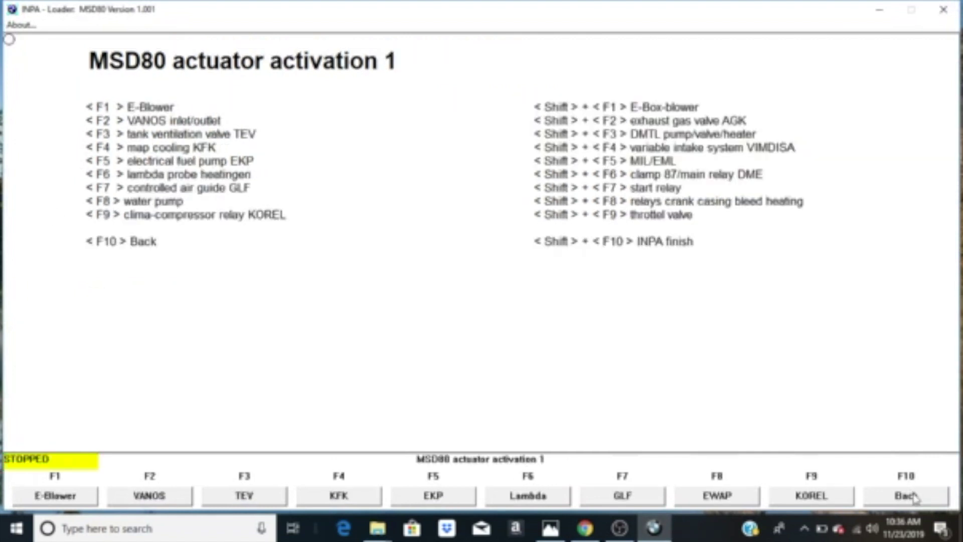